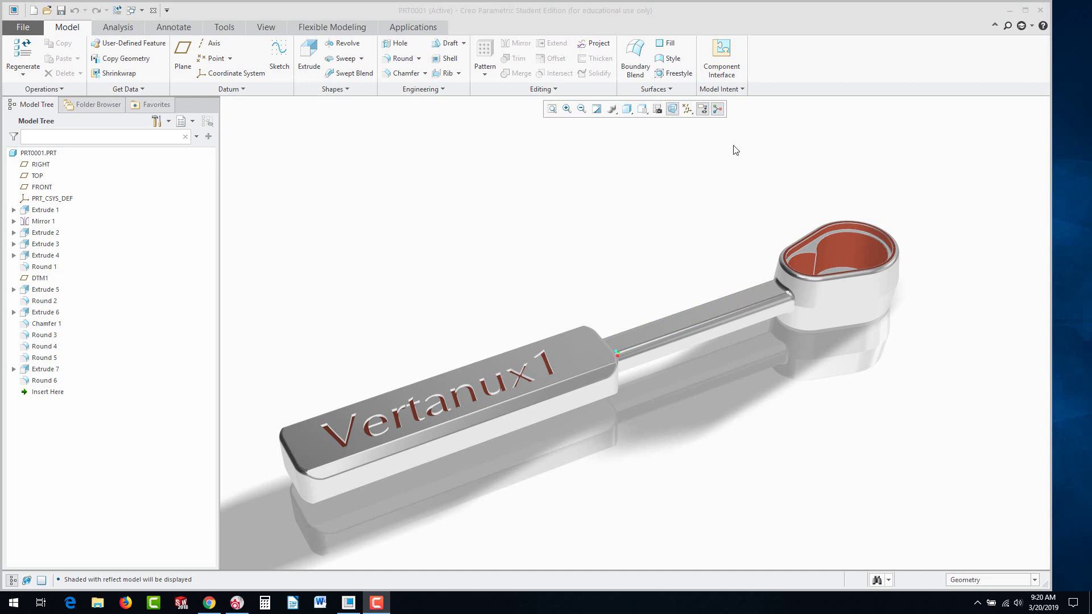
Step: Open the part's Family Table and add three instance rows (PRT0001_INST, INST1, INST2)
click(742, 91)
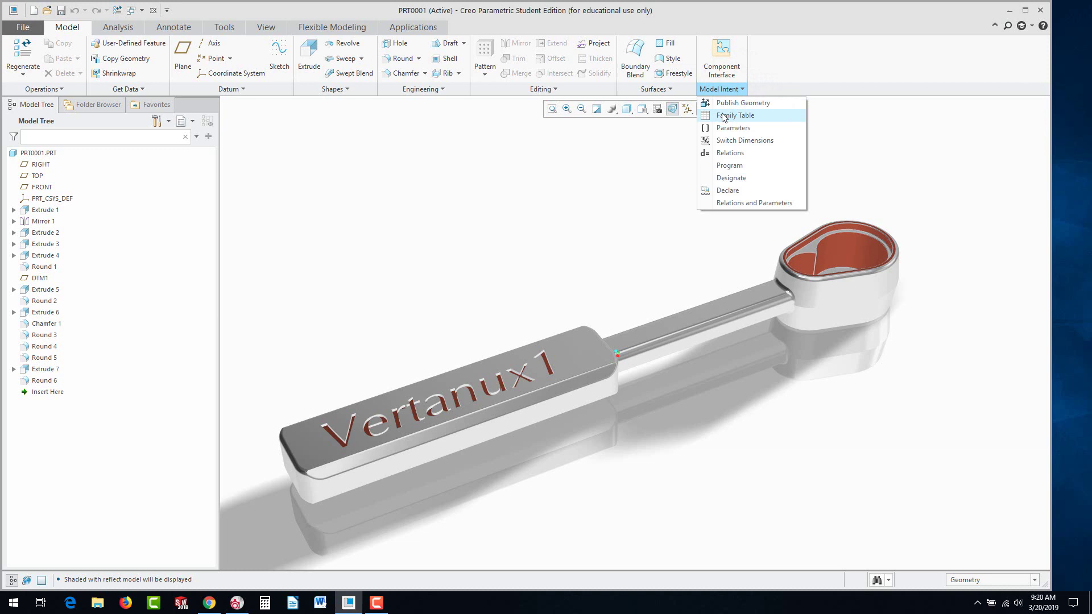
click(733, 116)
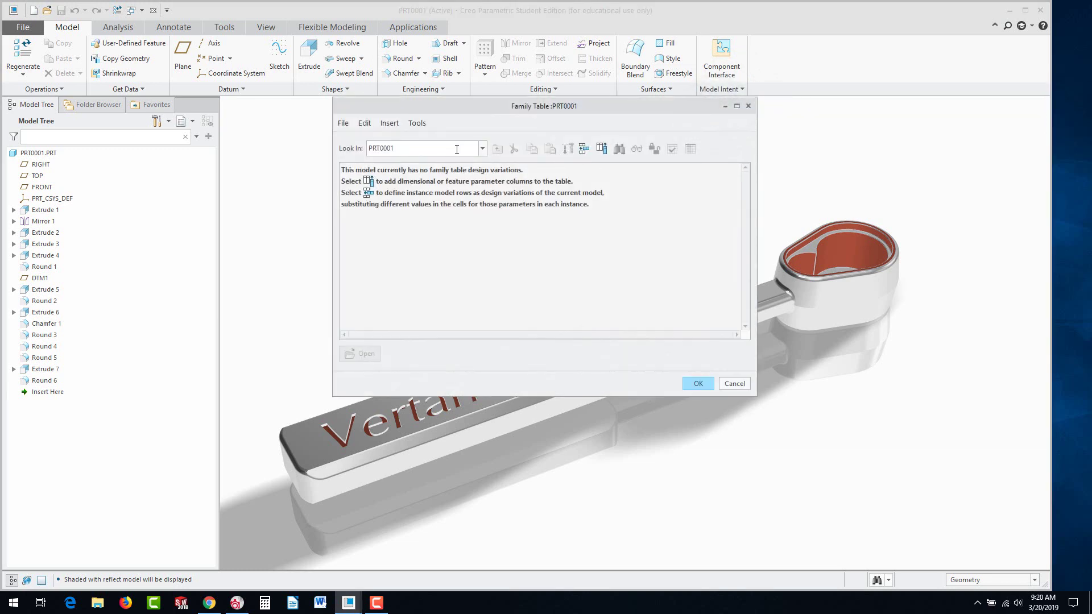
click(585, 149)
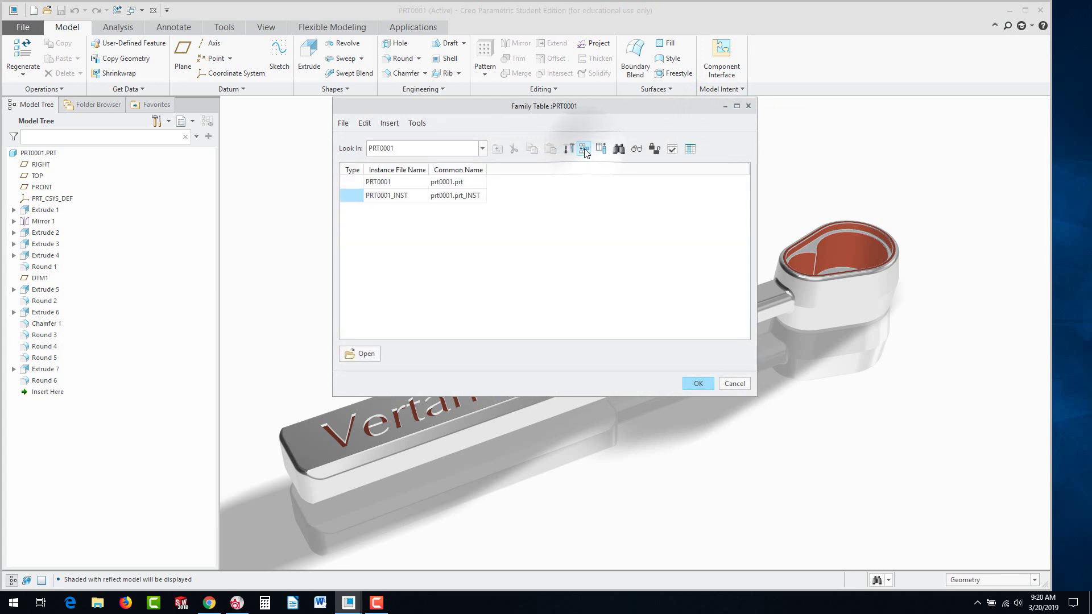
click(585, 149)
click(584, 149)
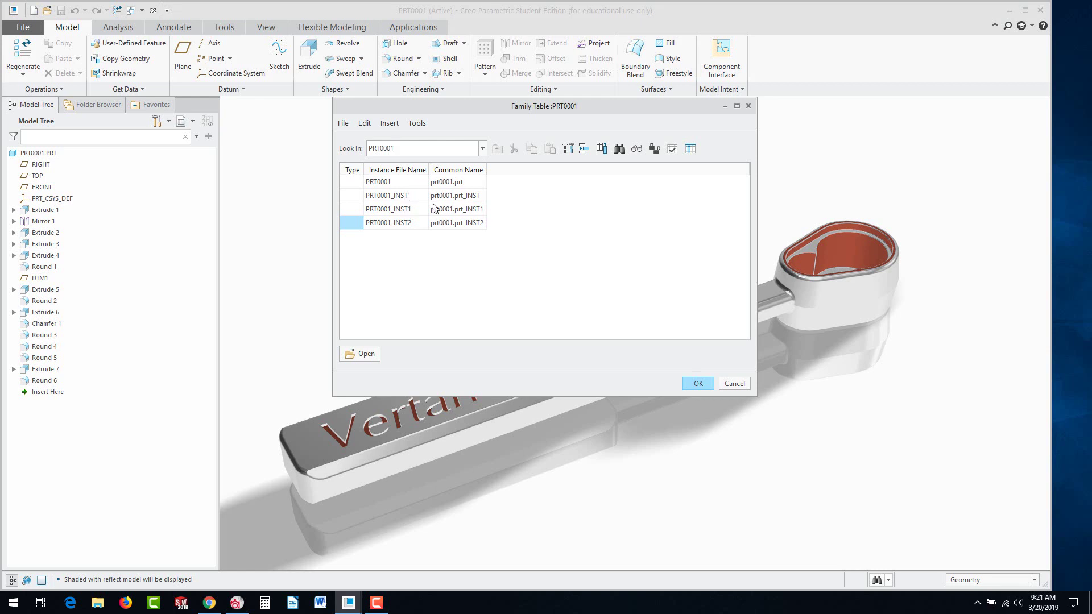
Step: Rename the last instance row to E16_SHORT_NECK
double_click(406, 222)
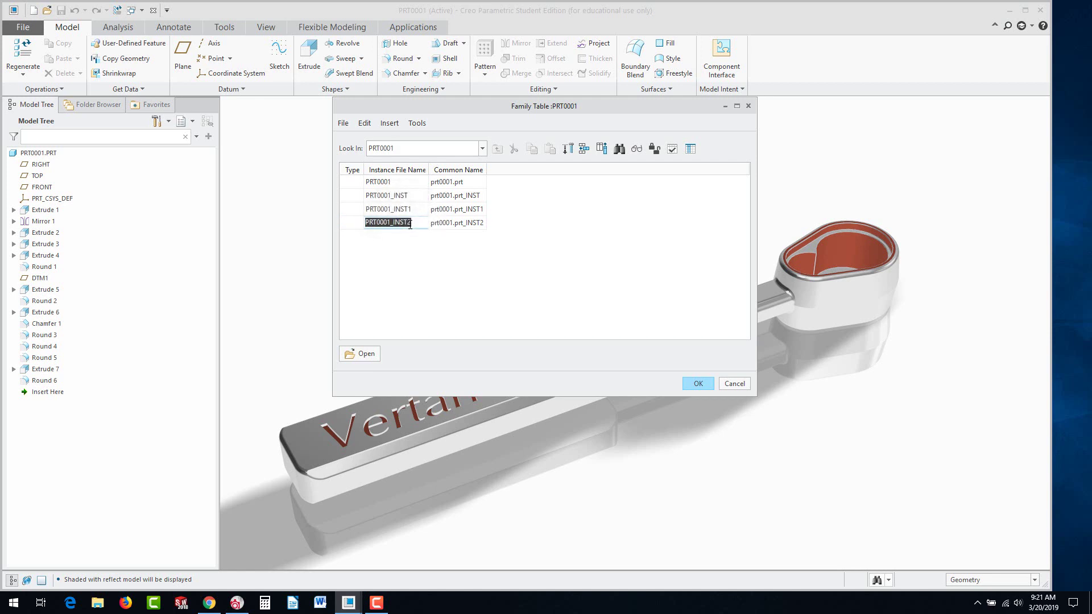
text(E16_SHORT_NECK)
click(405, 208)
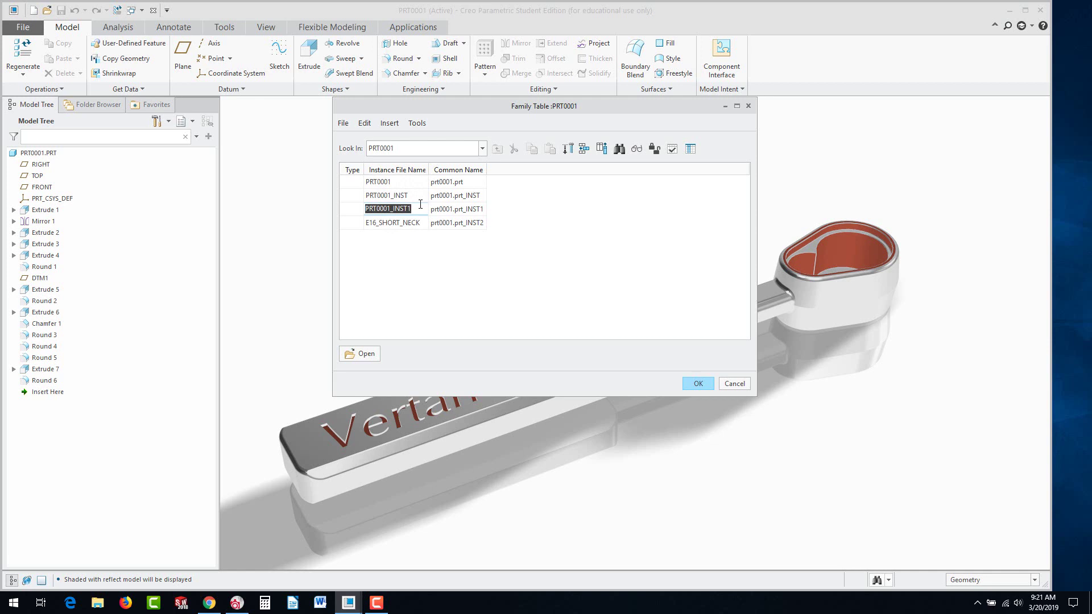
text(CAST)
Step: Rename the remaining two instances MACHINED and PRE_MACHINED
double_click(404, 194)
text(MACHINE)
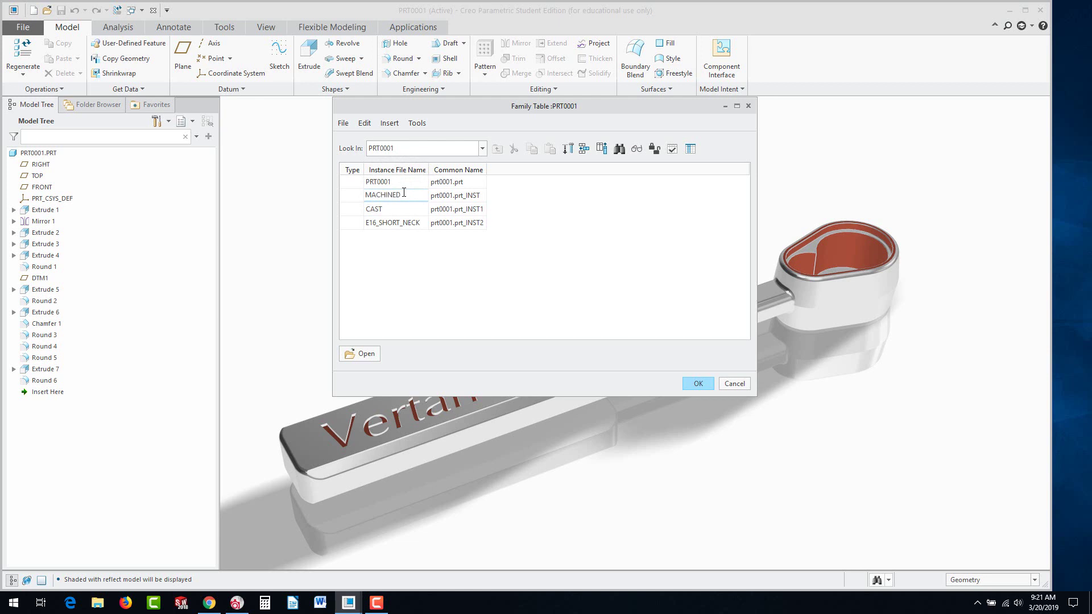
double_click(380, 210)
text(PRE-M)
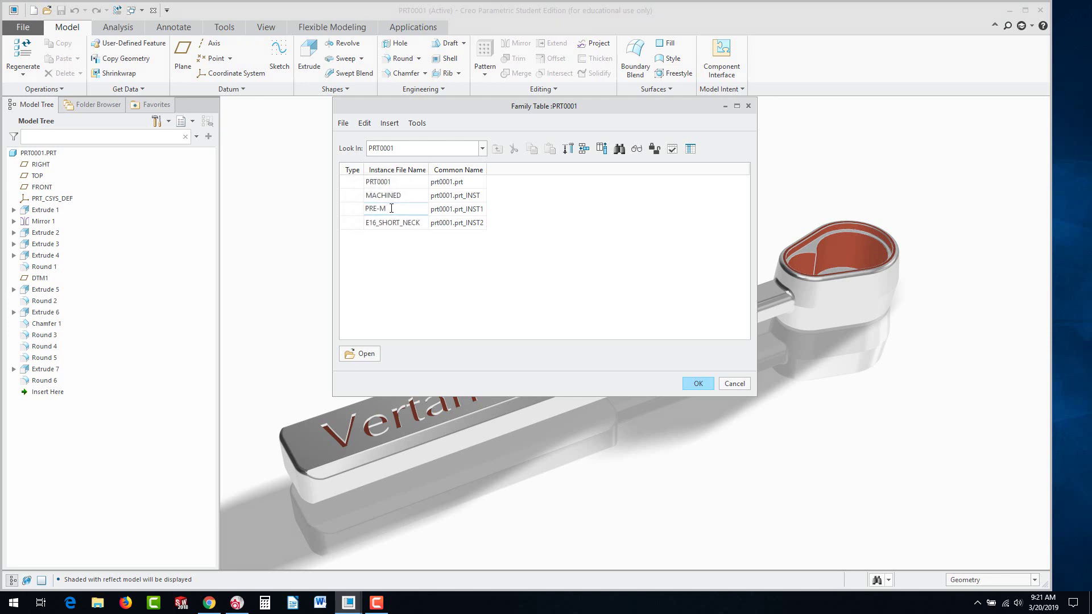
key(BackSpace)
key(BackSpace)
text(MACHINED)
click(373, 195)
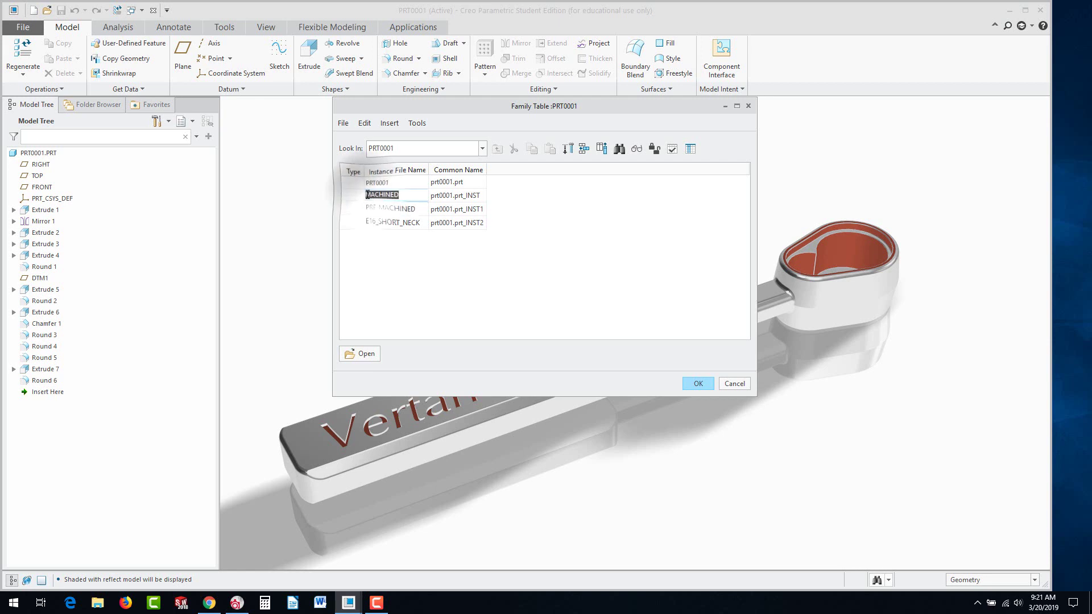
click(391, 209)
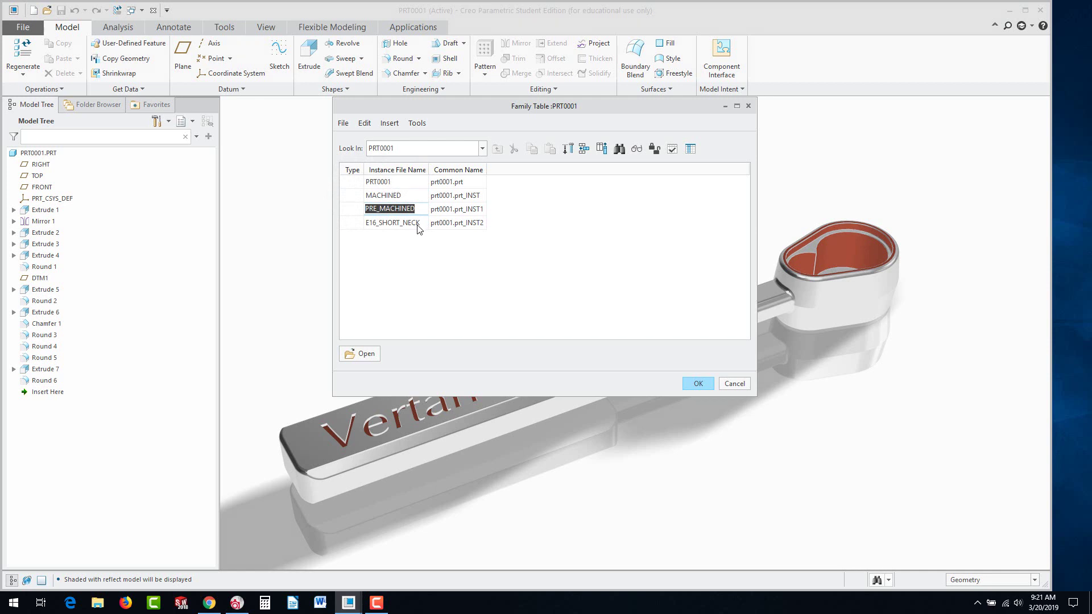
Step: Verify that the MACHINED, PRE_MACHINED and E16_SHORT_NECK instances regenerate, then close the results
click(672, 150)
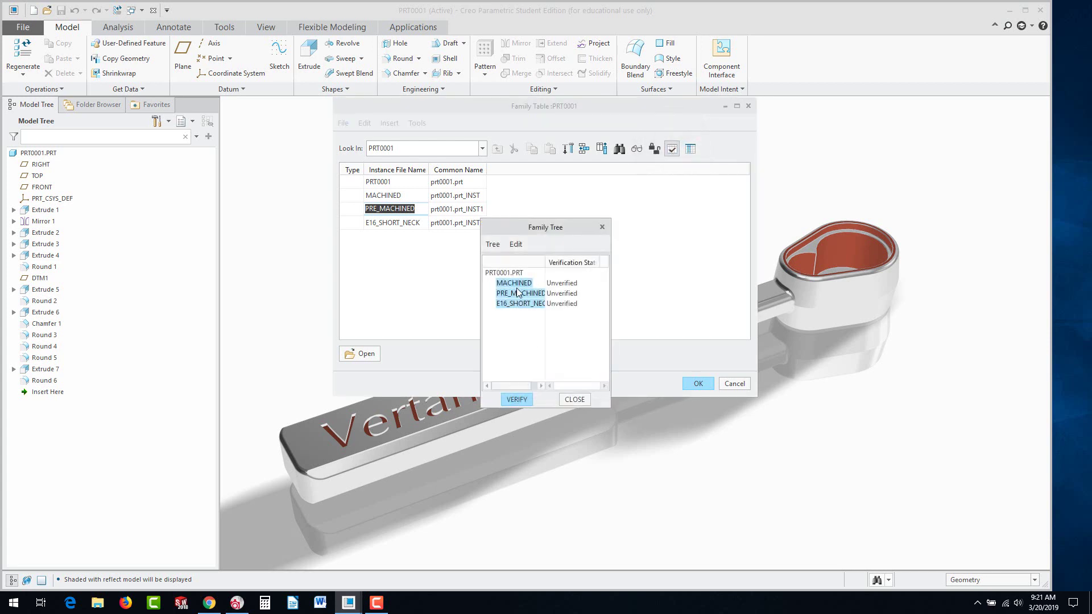
click(516, 399)
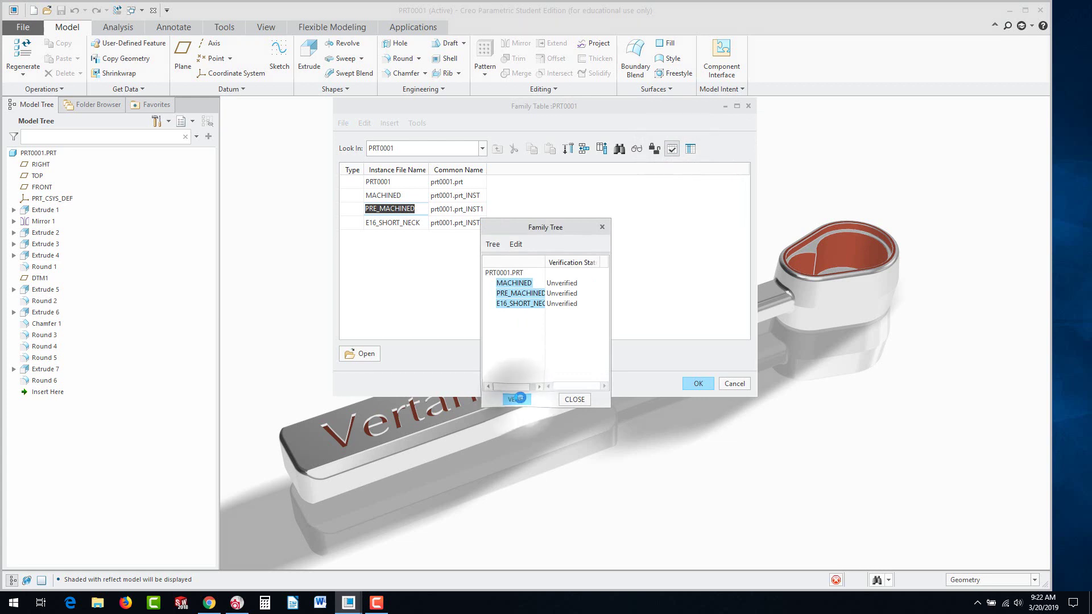
click(573, 399)
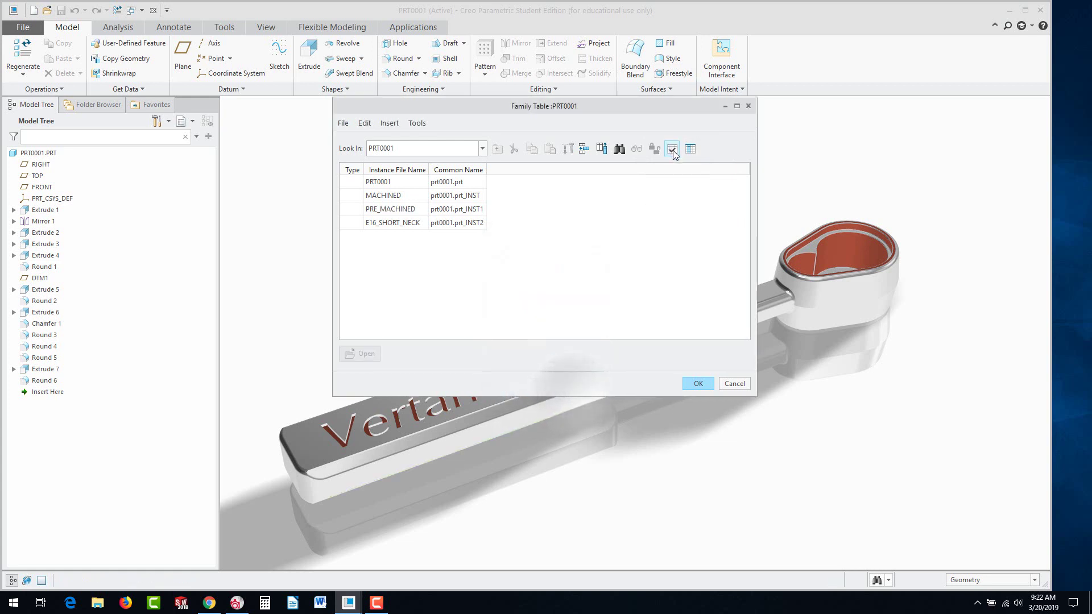
Step: Add the shaft's 1.750 neck-length dimension d25 as a family table column item
click(601, 150)
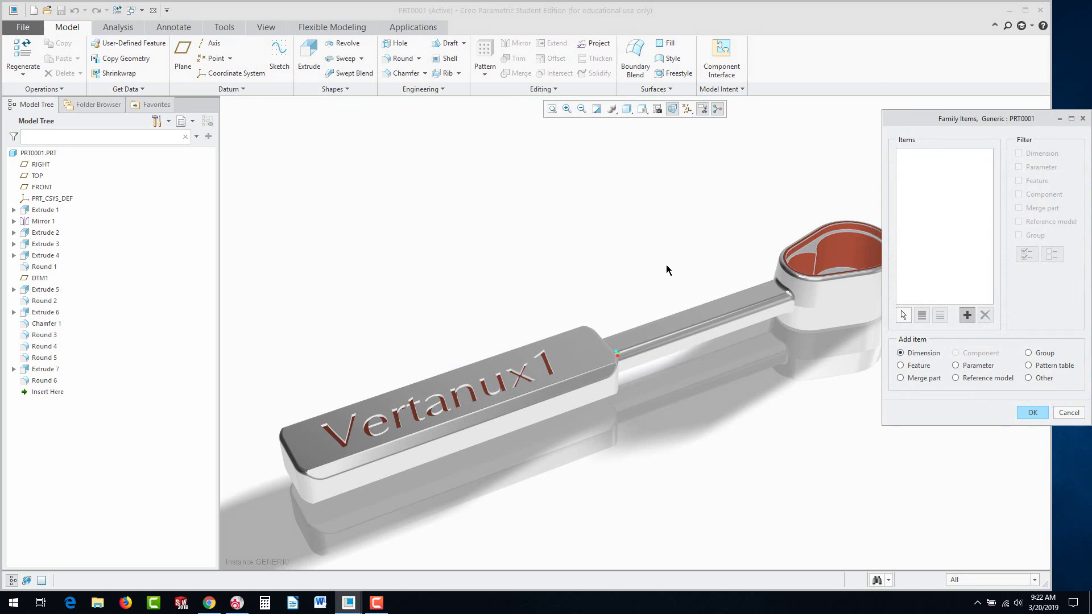
drag(998, 122, 941, 121)
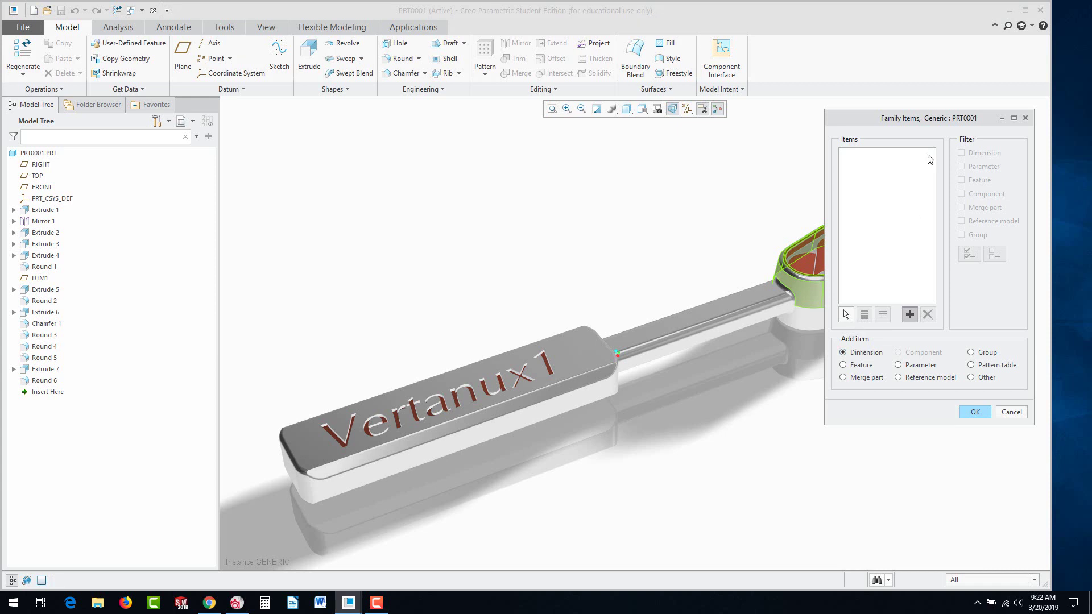
drag(912, 118, 953, 118)
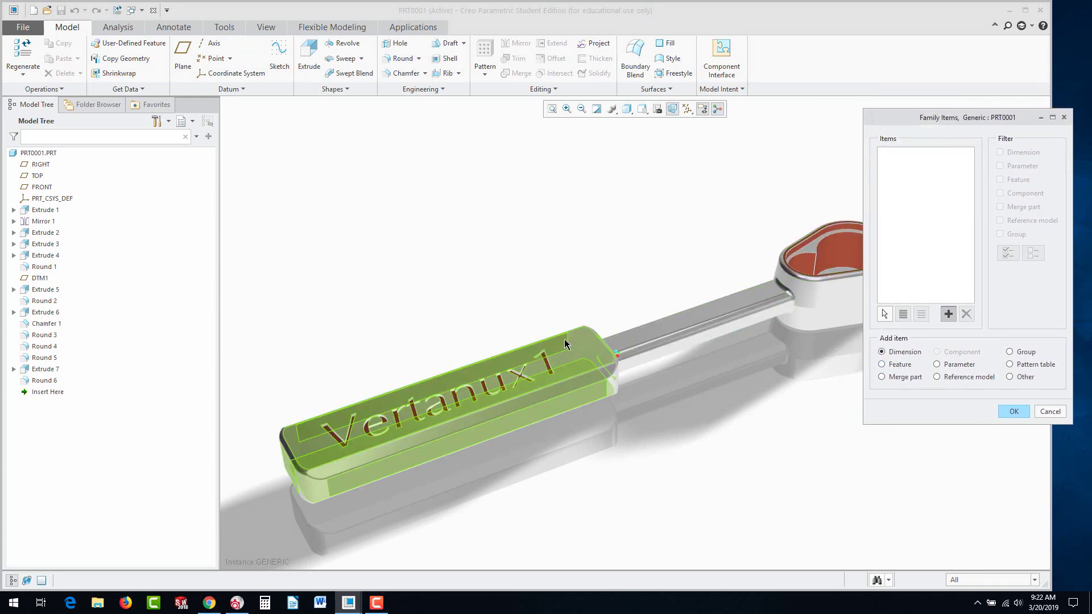
click(646, 335)
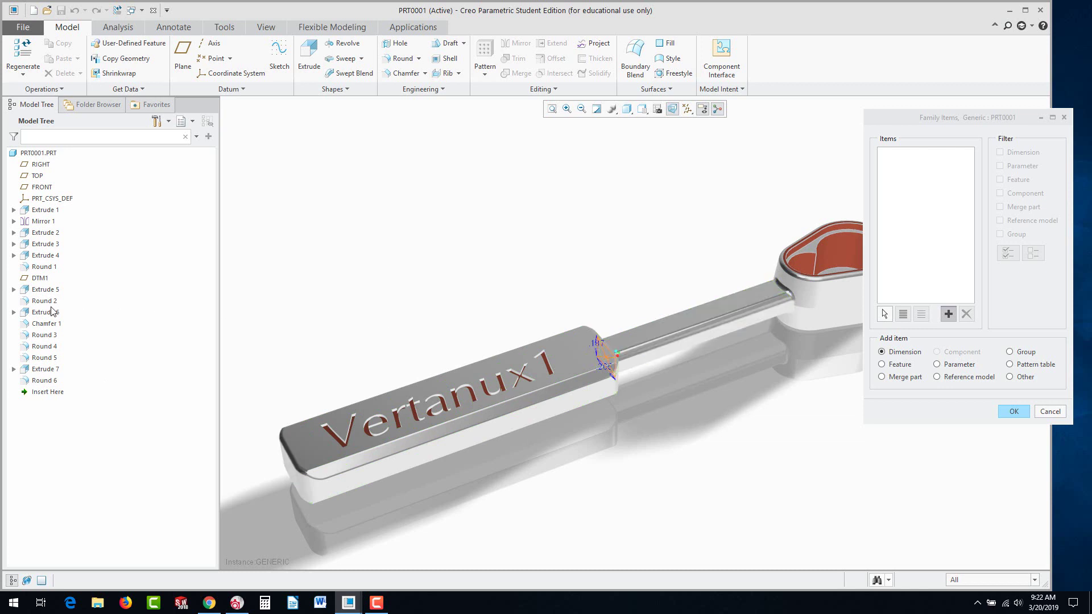
click(35, 280)
click(680, 329)
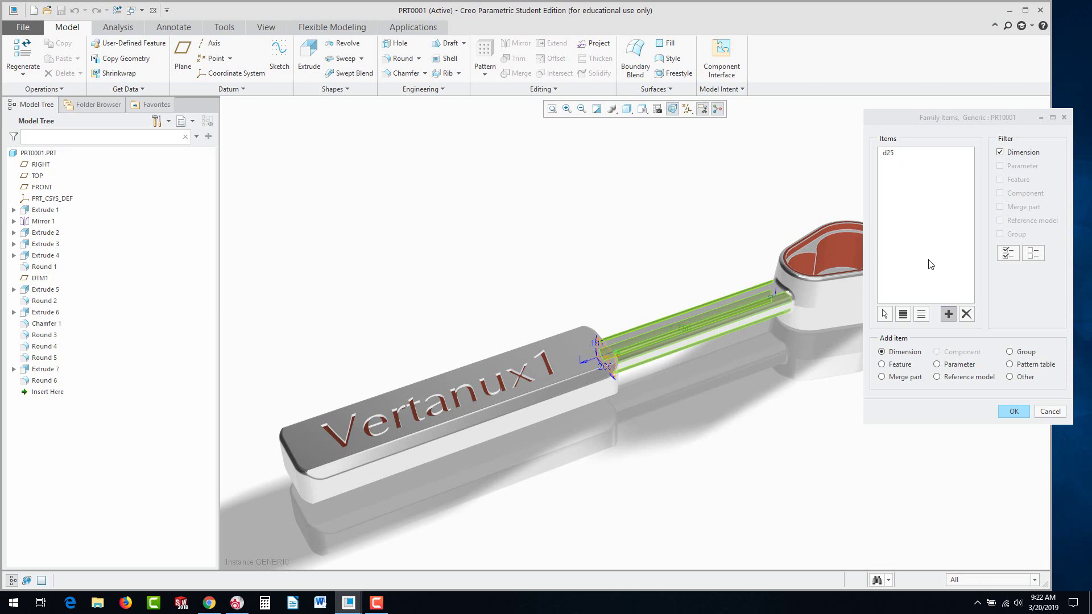
Step: Add features EXTRUDE_2 (head rim) and EXTRUDE_7 (Vertanux1 lettering) as family table columns
click(881, 365)
scroll(713, 339, down, 3)
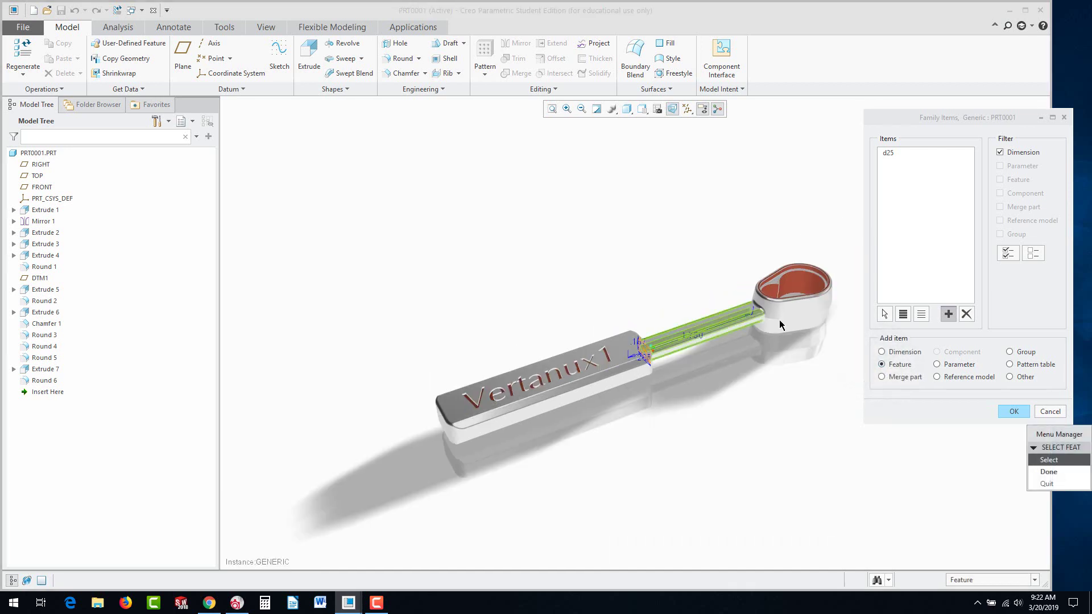
scroll(794, 271, up, 5)
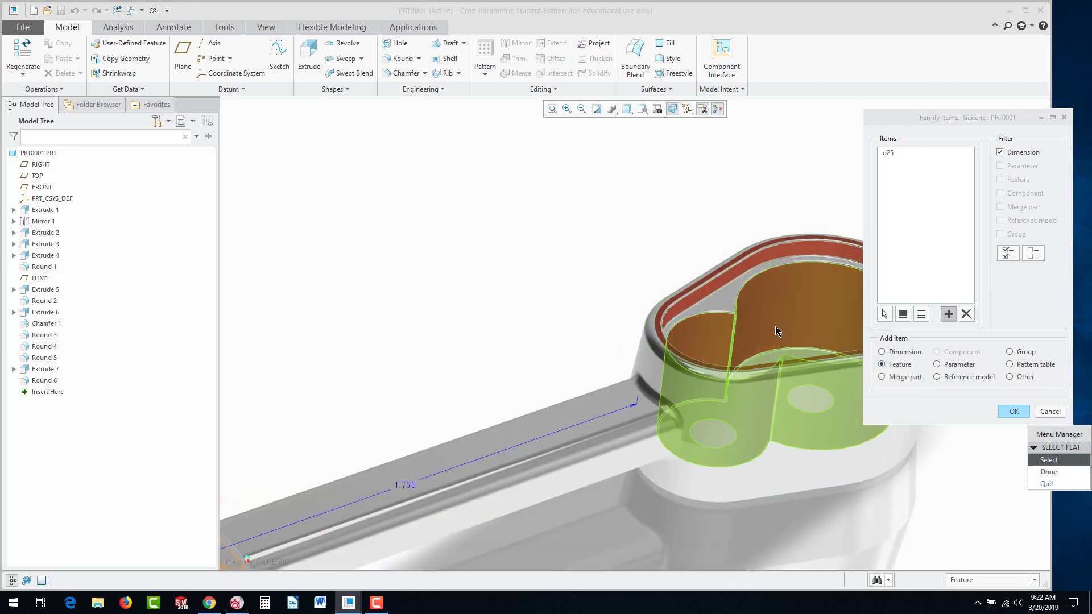
middle_drag(776, 326, 779, 345)
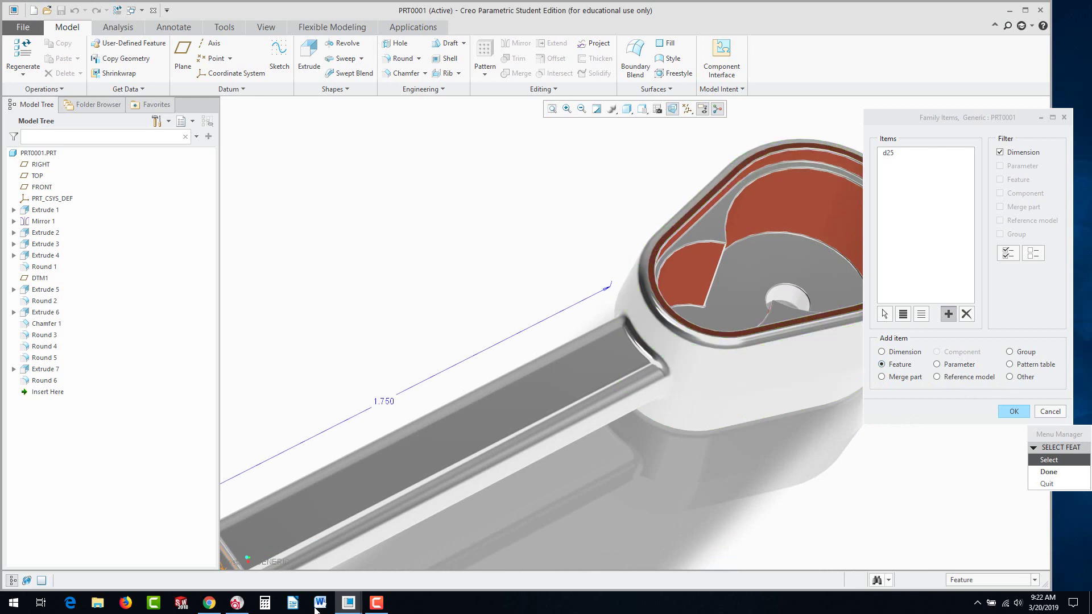
click(349, 603)
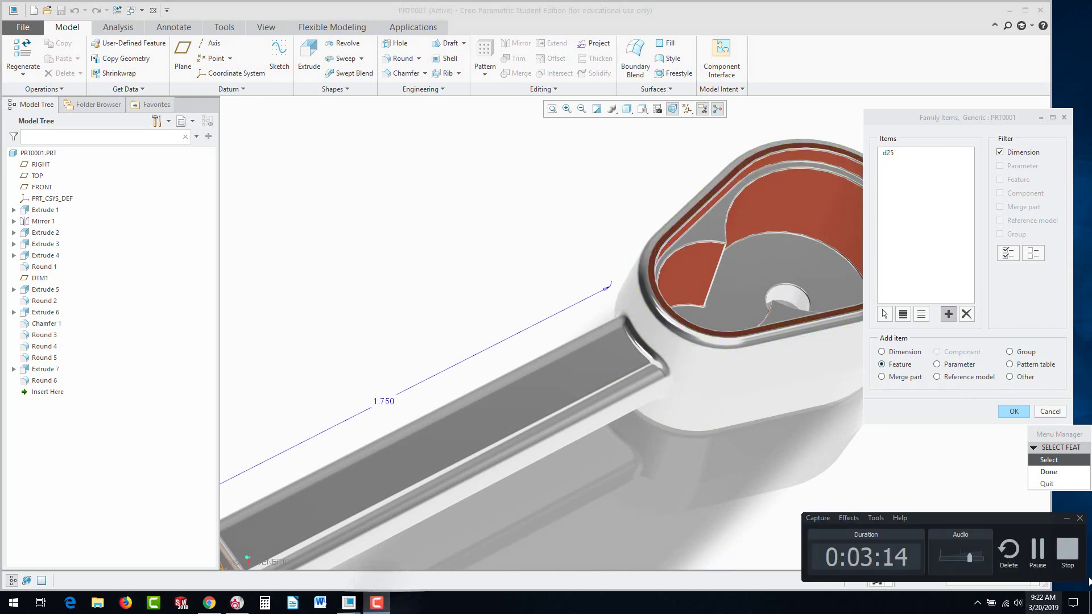
click(1039, 552)
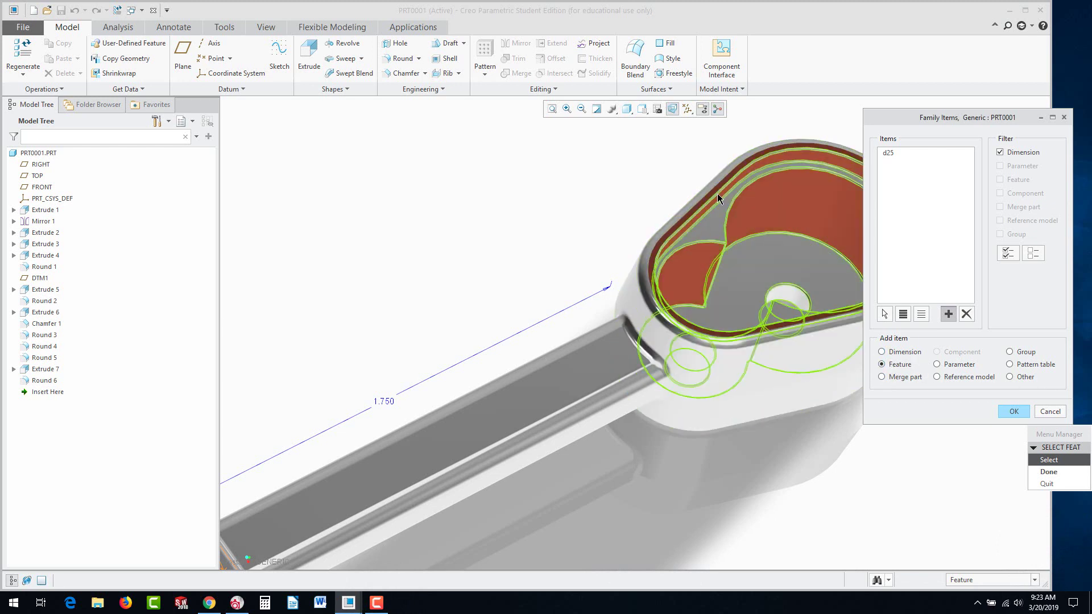
click(819, 157)
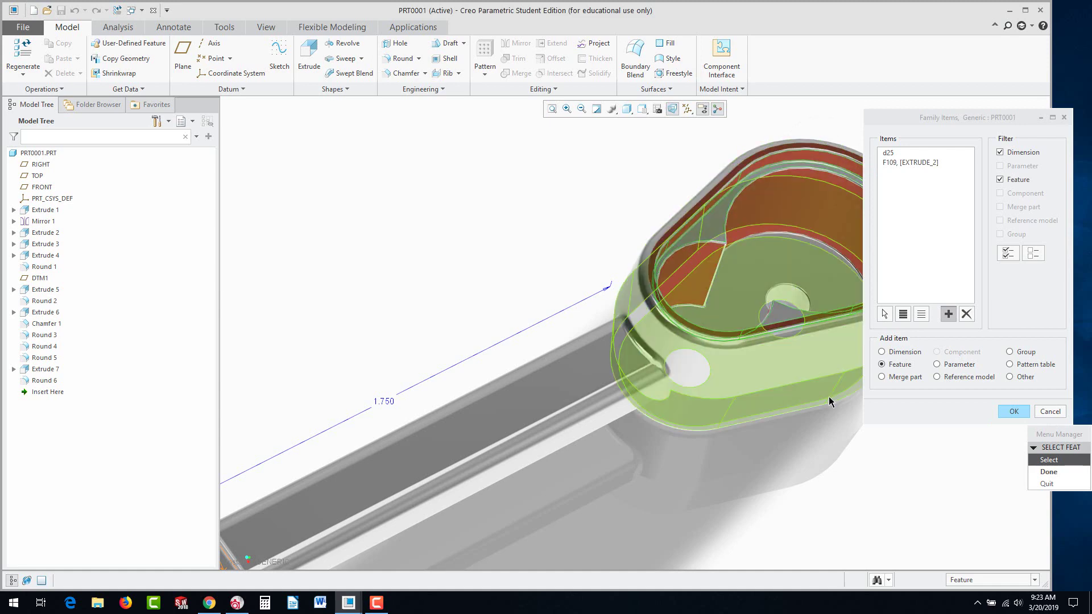
scroll(717, 401, up, 5)
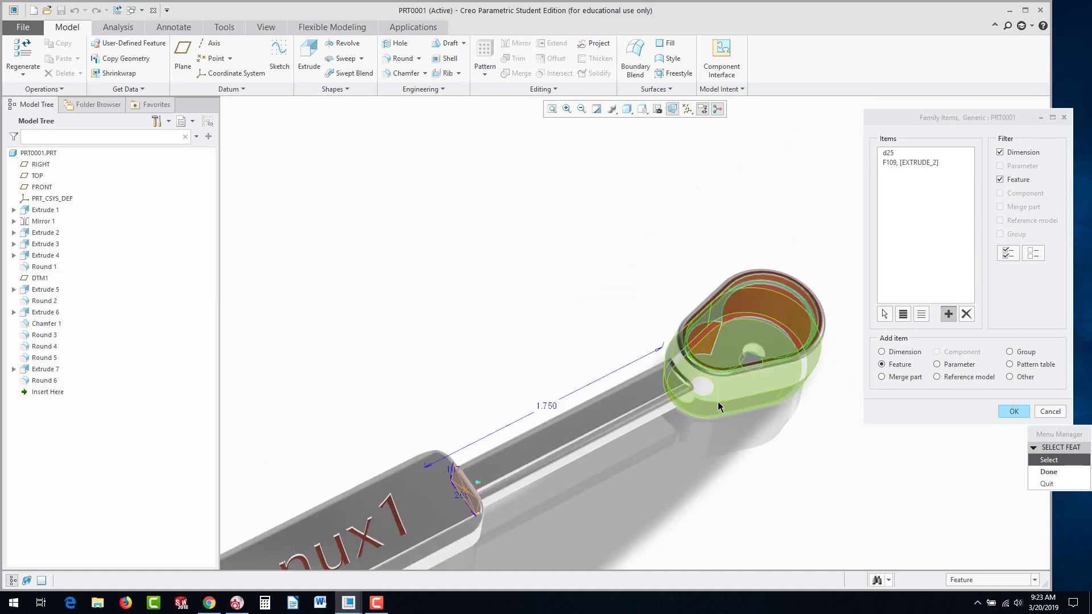
scroll(482, 510, down, 8)
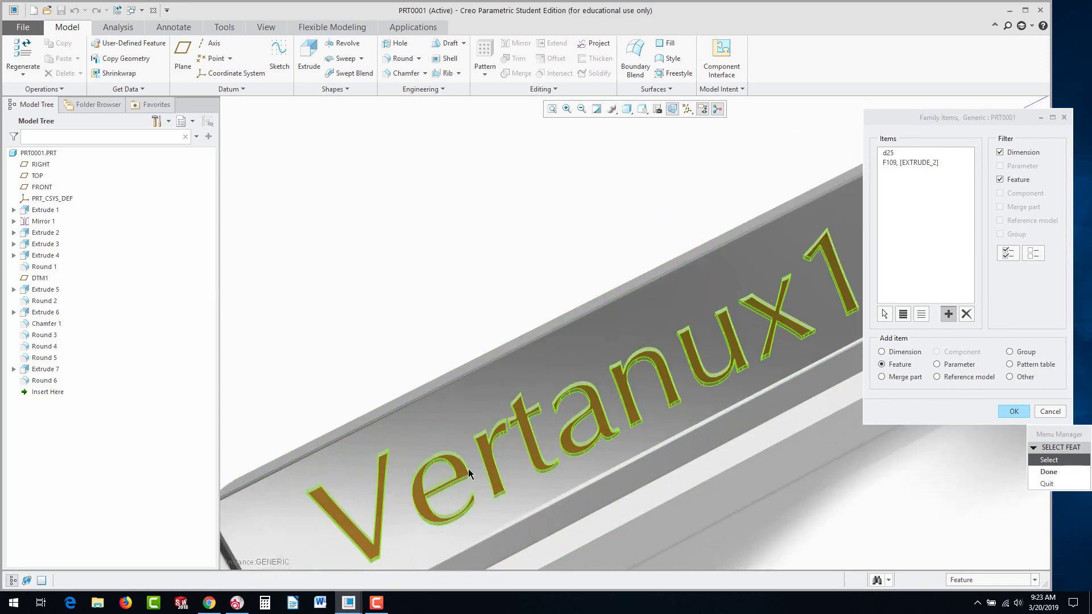
click(337, 514)
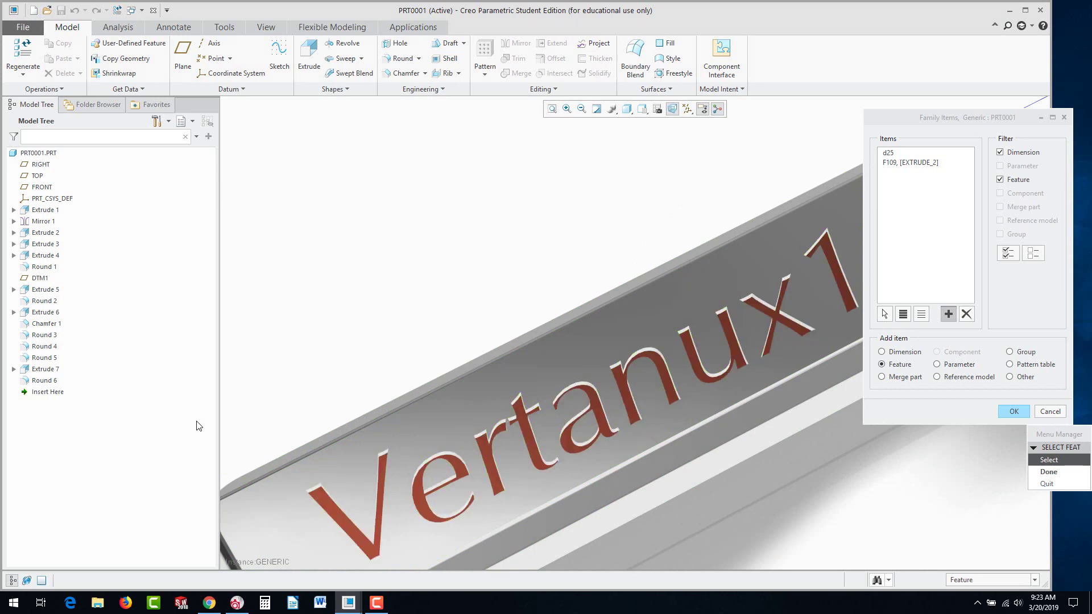
click(335, 513)
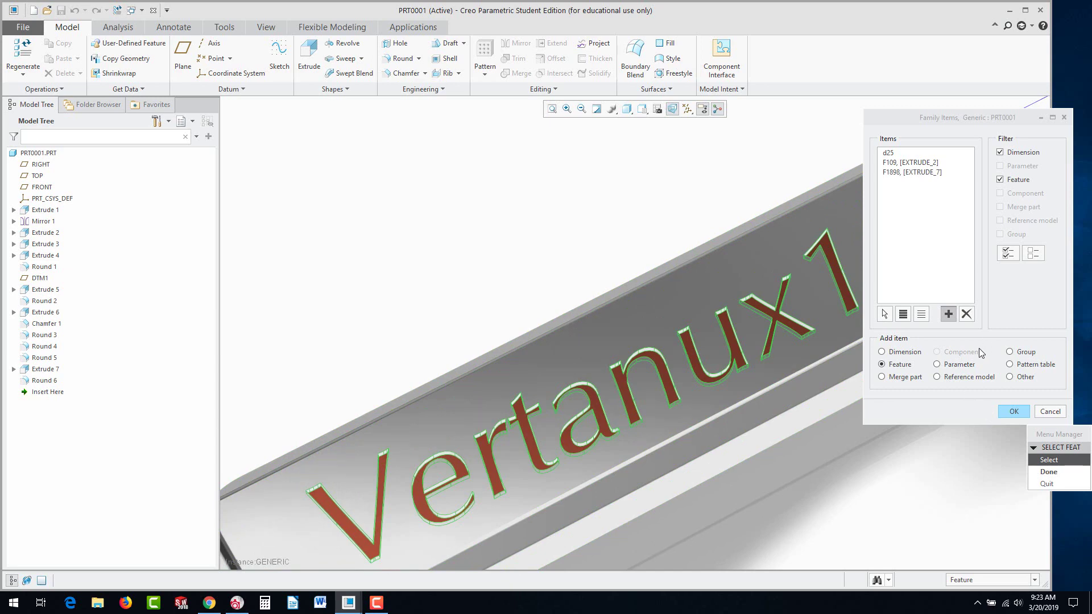
Step: Add the handle's 2.344 dimension d34 as a column and confirm the items
scroll(694, 381, down, 5)
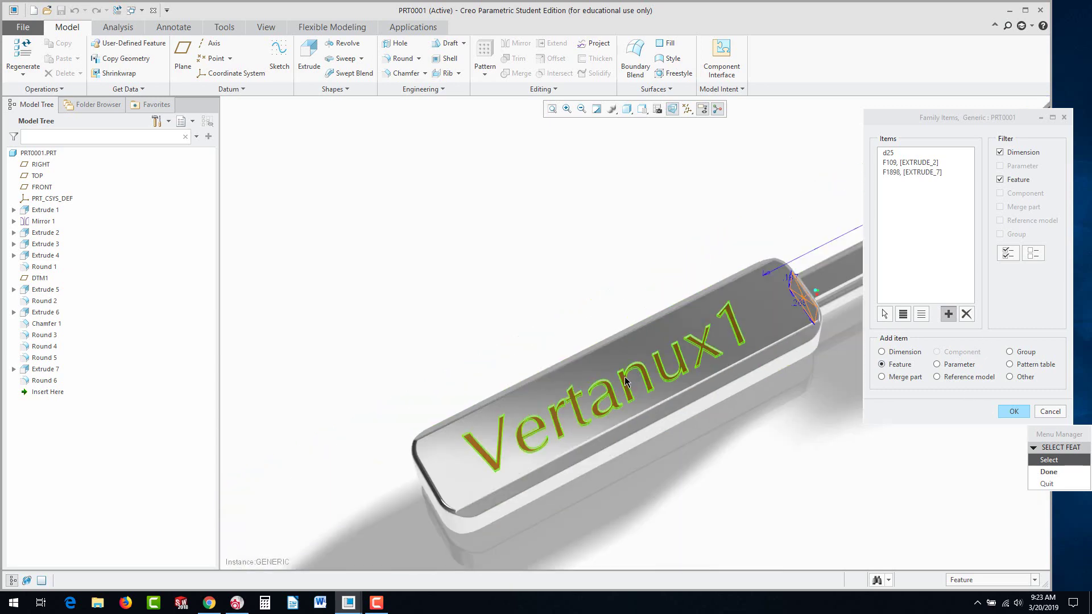
middle_drag(658, 425, 629, 361)
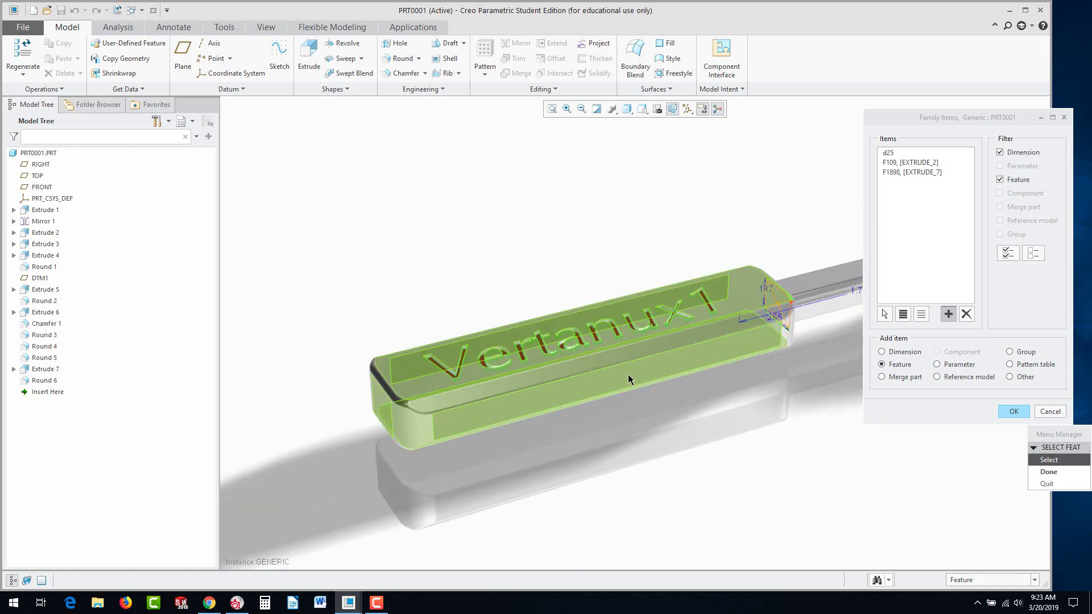
click(881, 353)
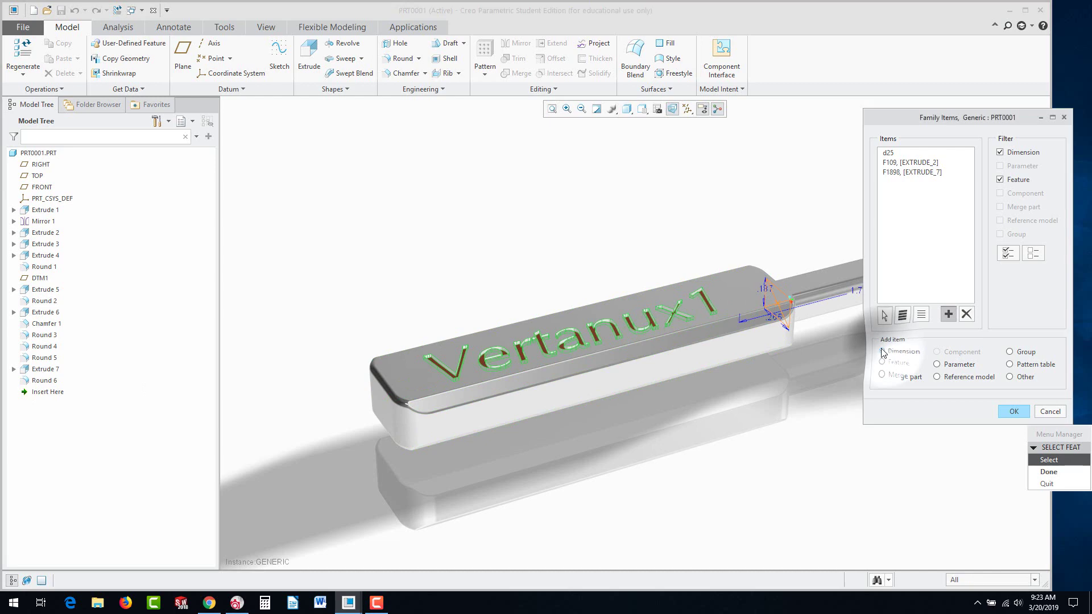
click(628, 366)
middle_drag(627, 365, 604, 396)
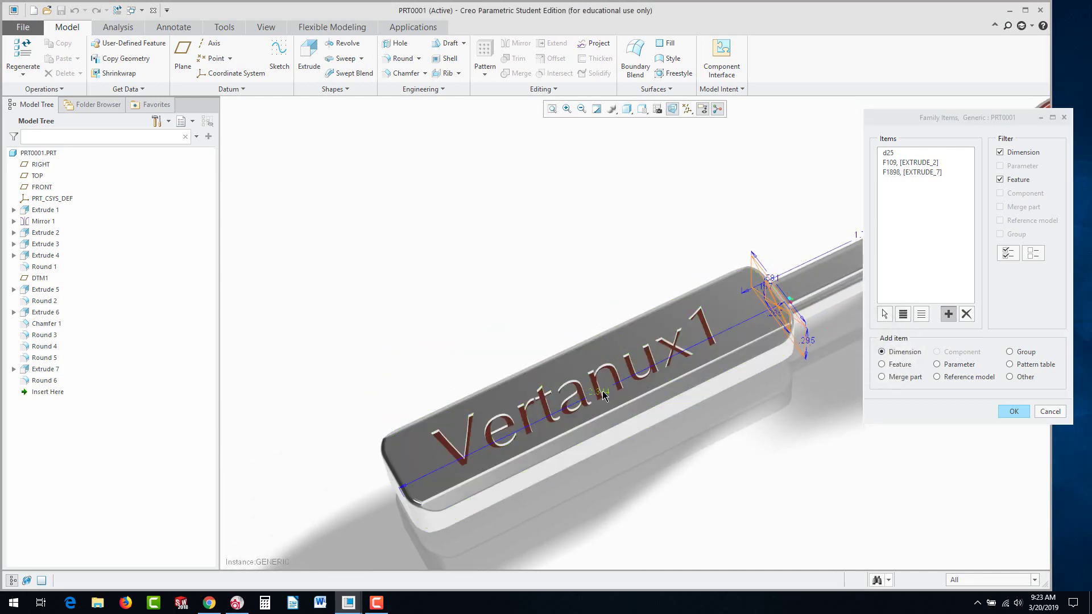
click(603, 395)
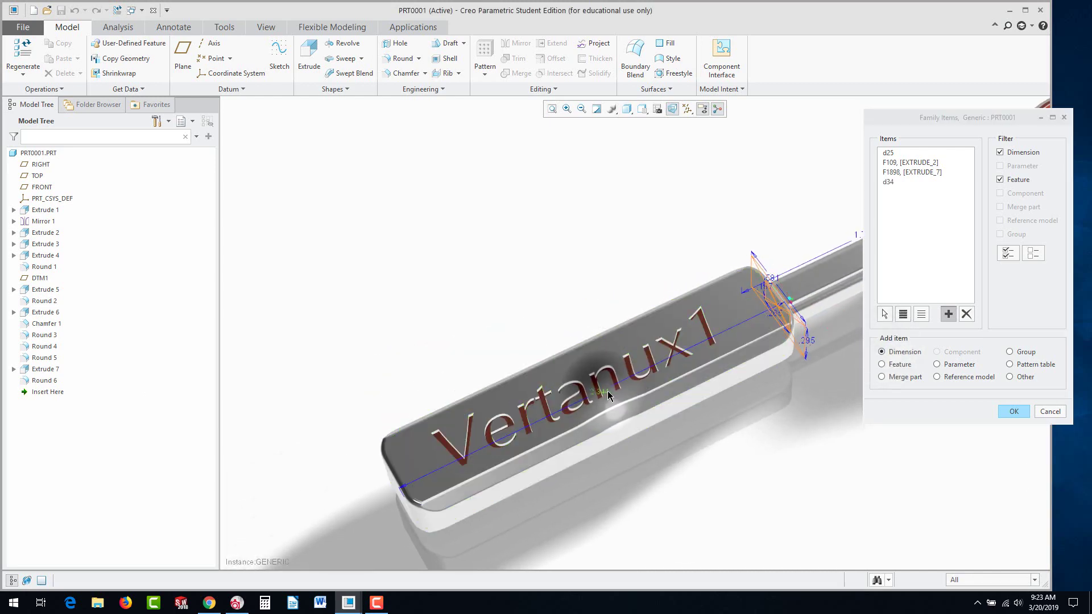
click(1013, 411)
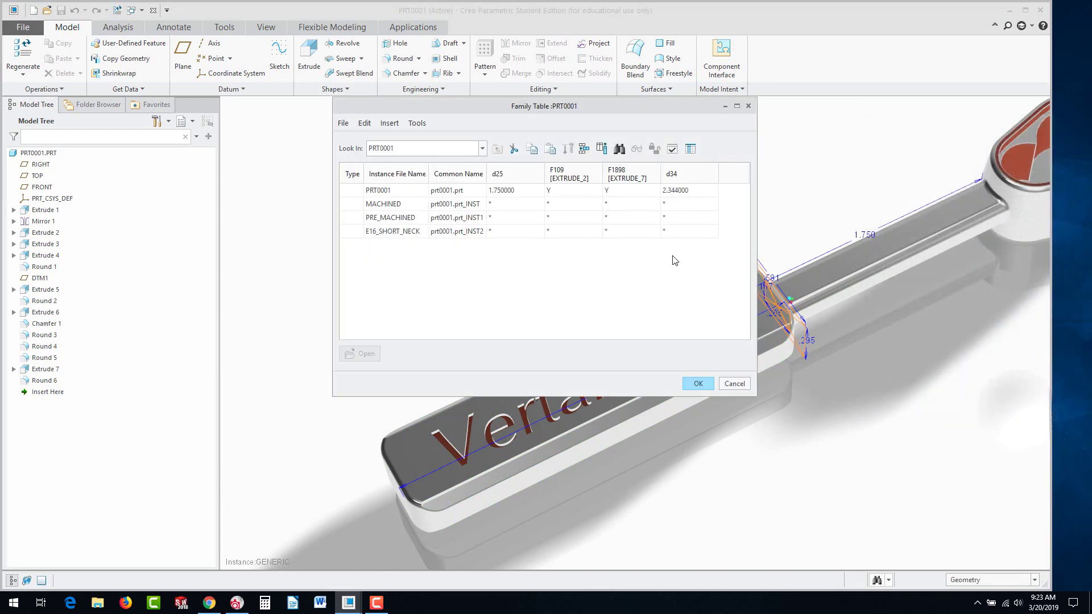
Step: Enter d25 = 1.75 for MACHINED and PRE_MACHINED, then select E16_SHORT_NECK's d25 cell
middle_drag(834, 395, 924, 301)
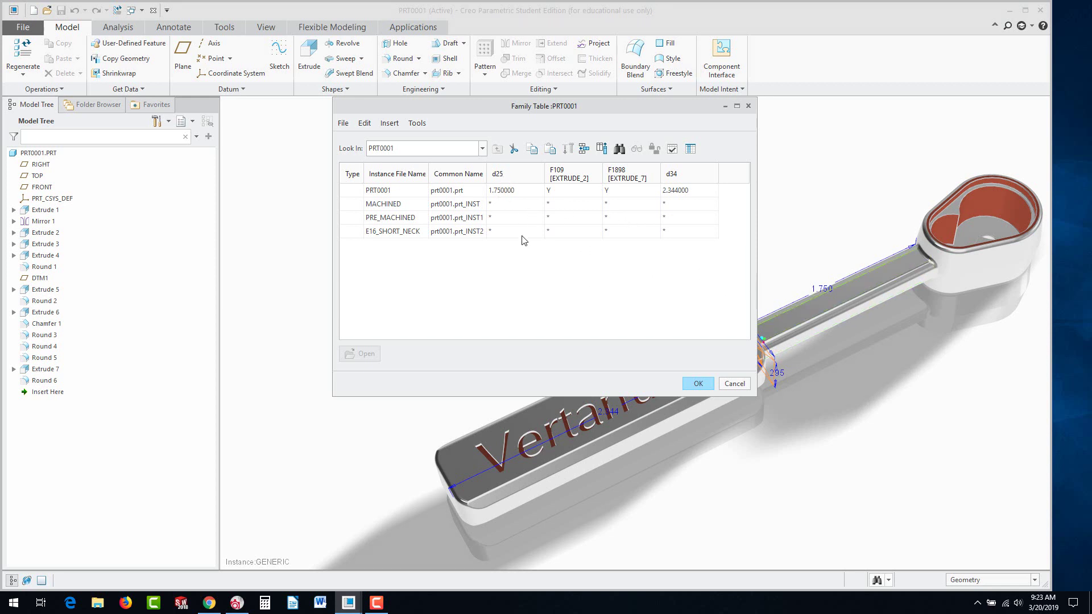
click(501, 205)
text(1.75)
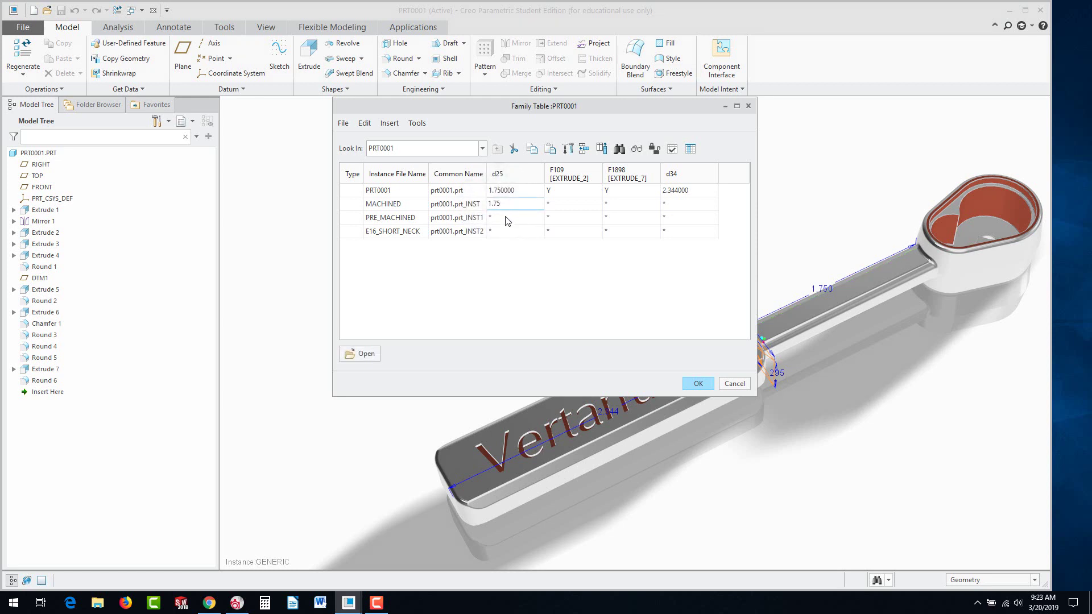
click(506, 218)
text(1.75)
click(506, 229)
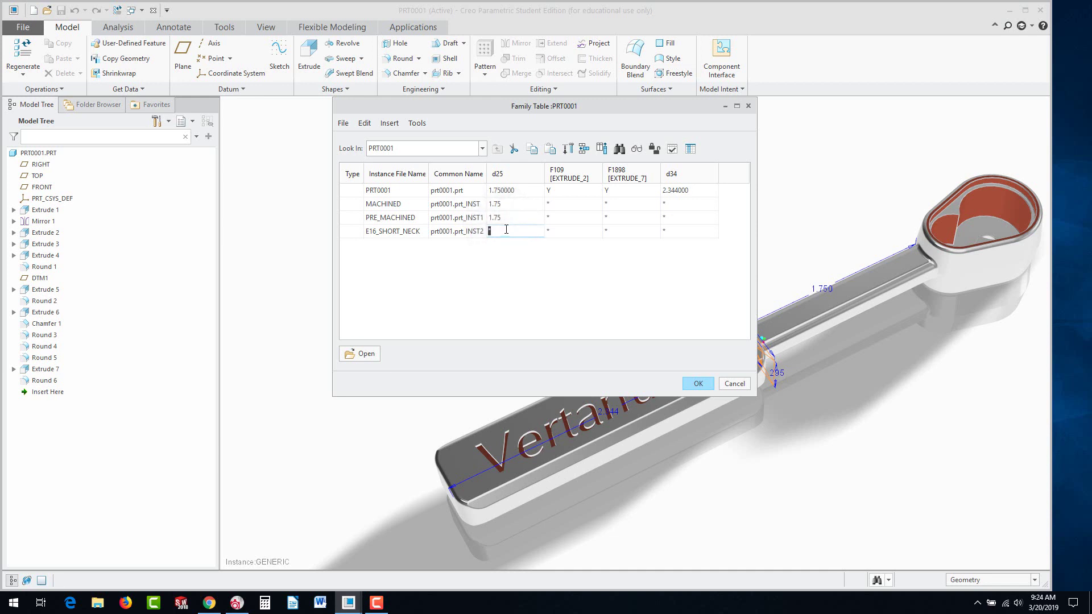